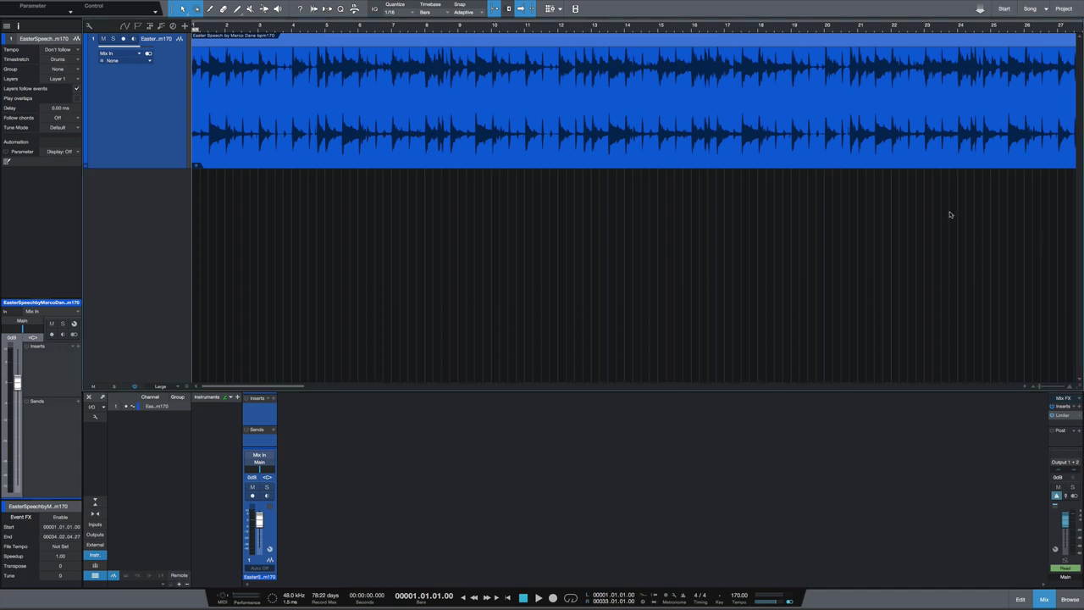
Zoom out to the whole song and audition the ending from bar 30.
key("w")
left_click(682, 143)
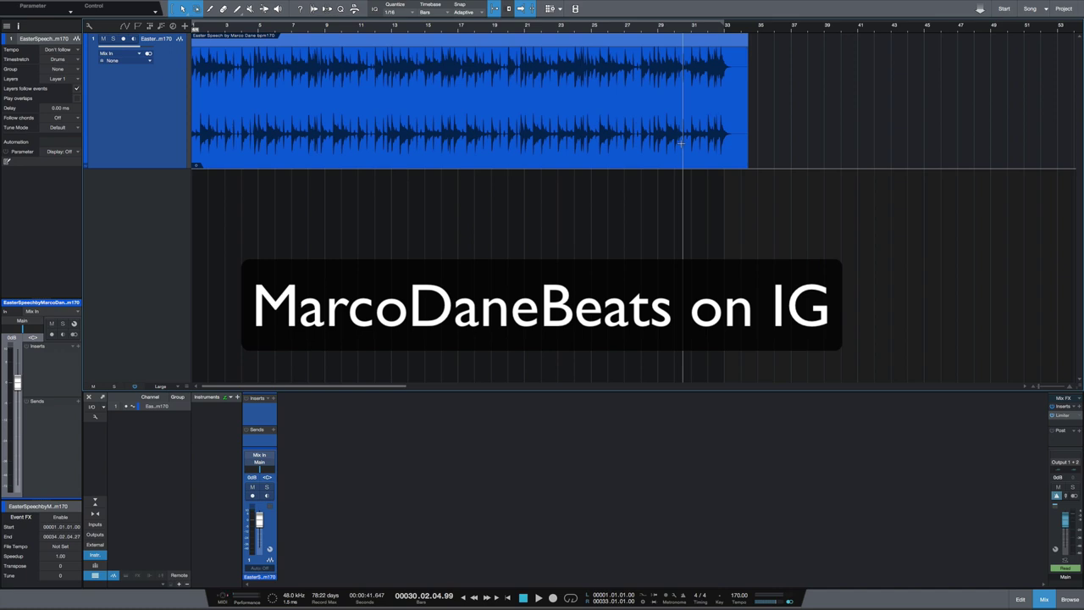
key("space")
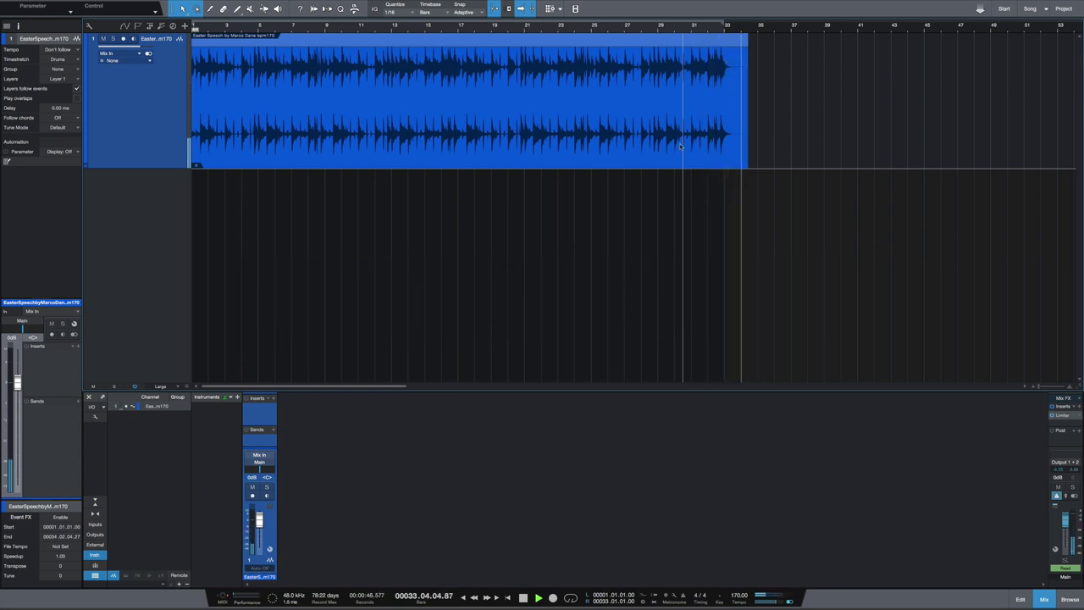
key("space")
Trim the drum event's end to bar 33 and play back the trimmed ending.
key("e")
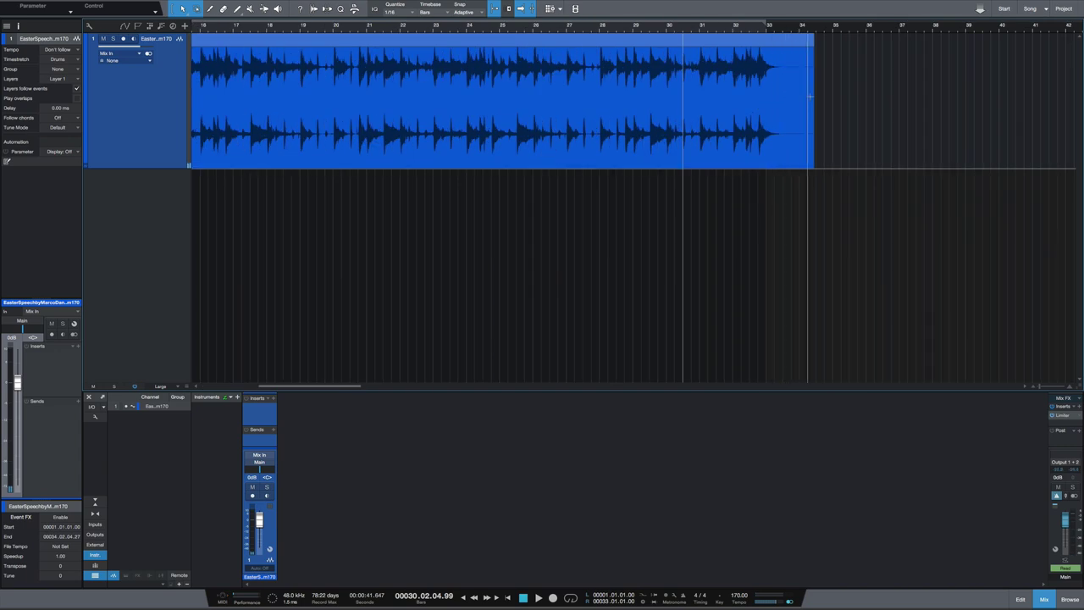
left_click_drag(814, 95, 765, 97)
key("space")
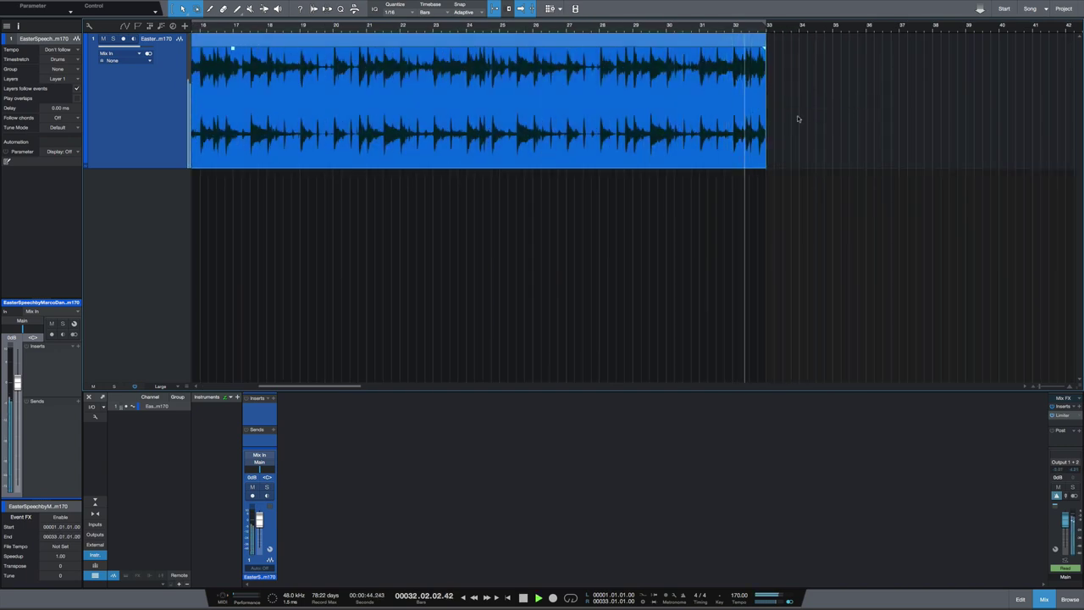
key("space")
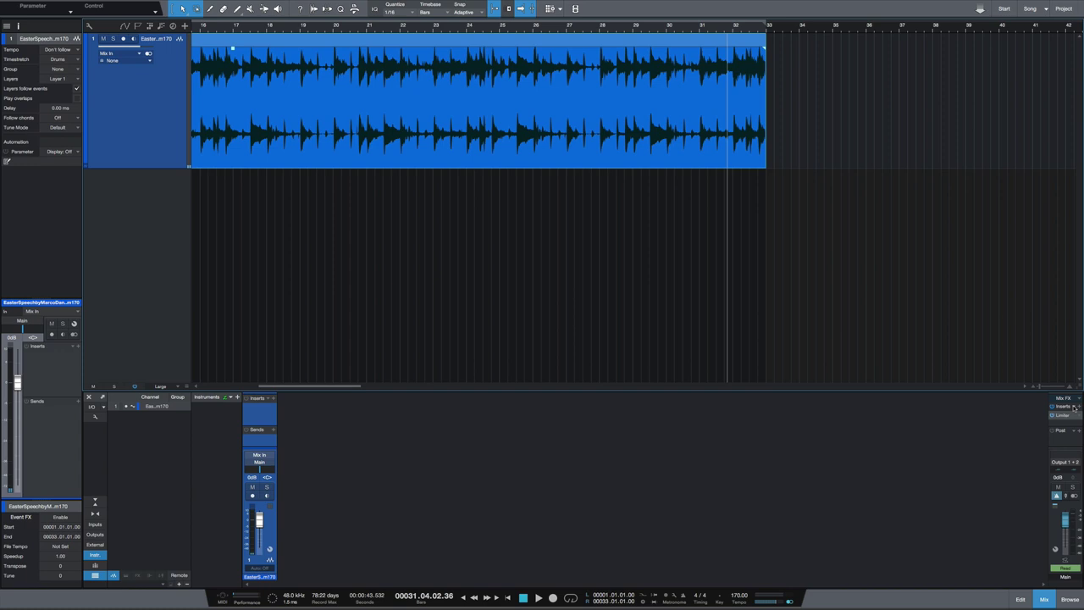
Insert Analog Delay after the Limiter on the Main bus and move its window aside.
left_click(1078, 406)
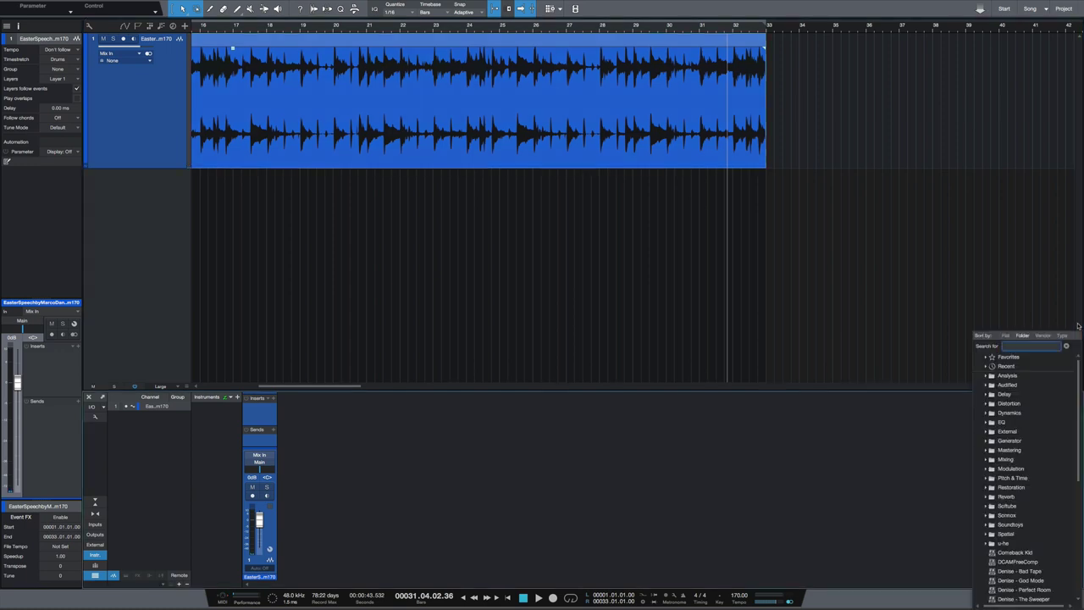
type("analo")
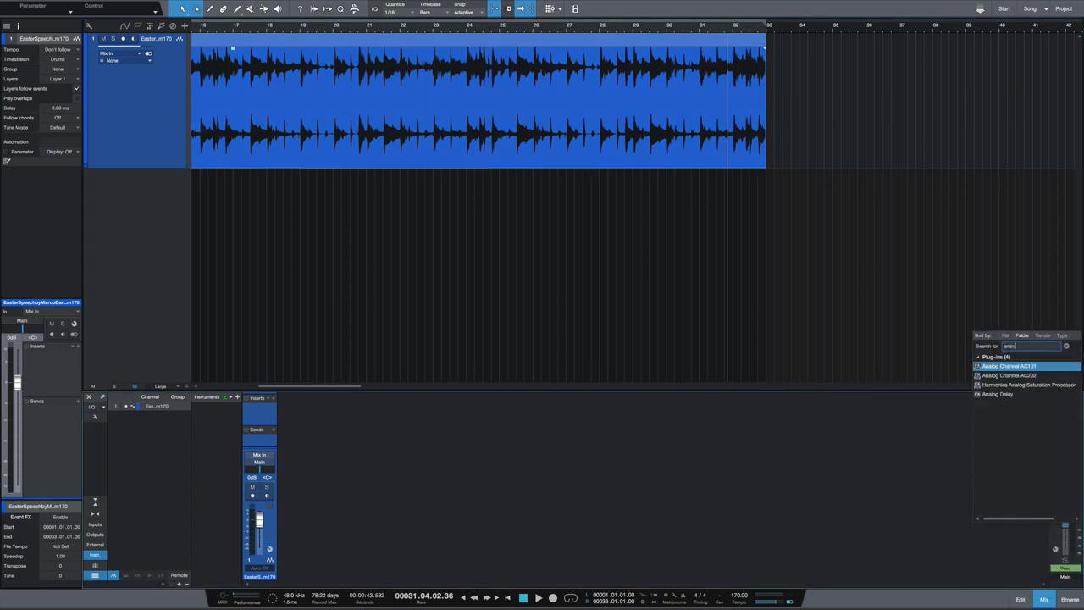
double_click(1025, 393)
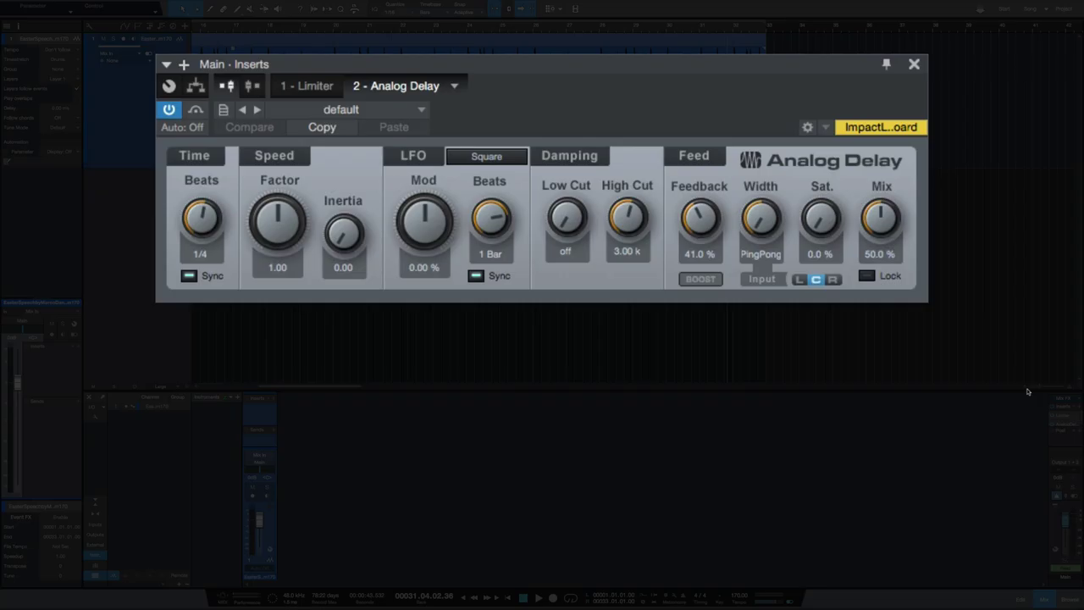
left_click_drag(731, 68, 849, 152)
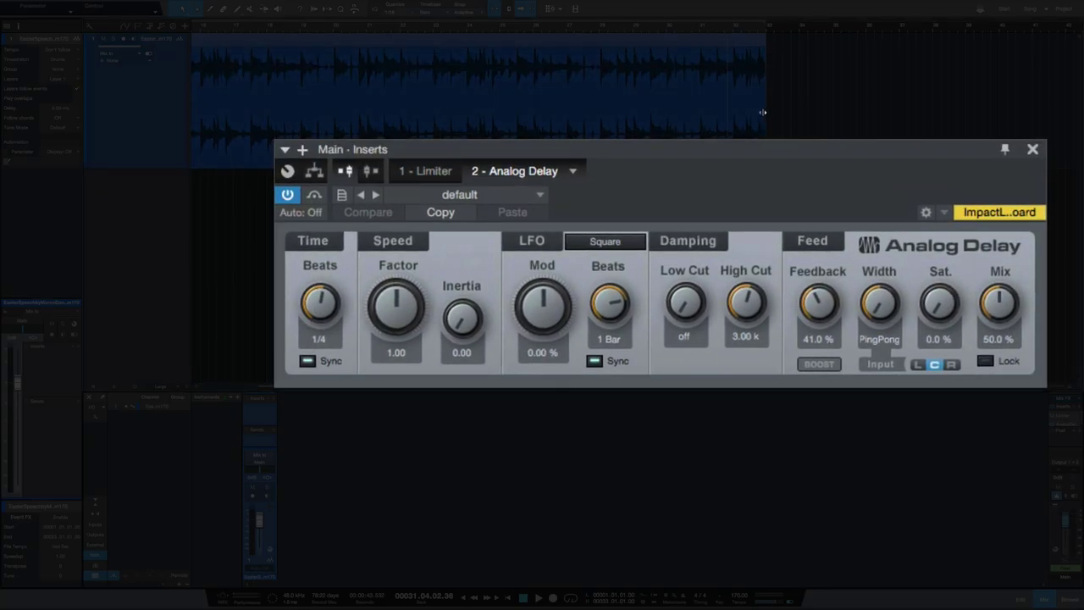
Recheck the drum event's end at bar 33, reposition the delay window, and bypass the Analog Delay.
left_click_drag(762, 111, 776, 109)
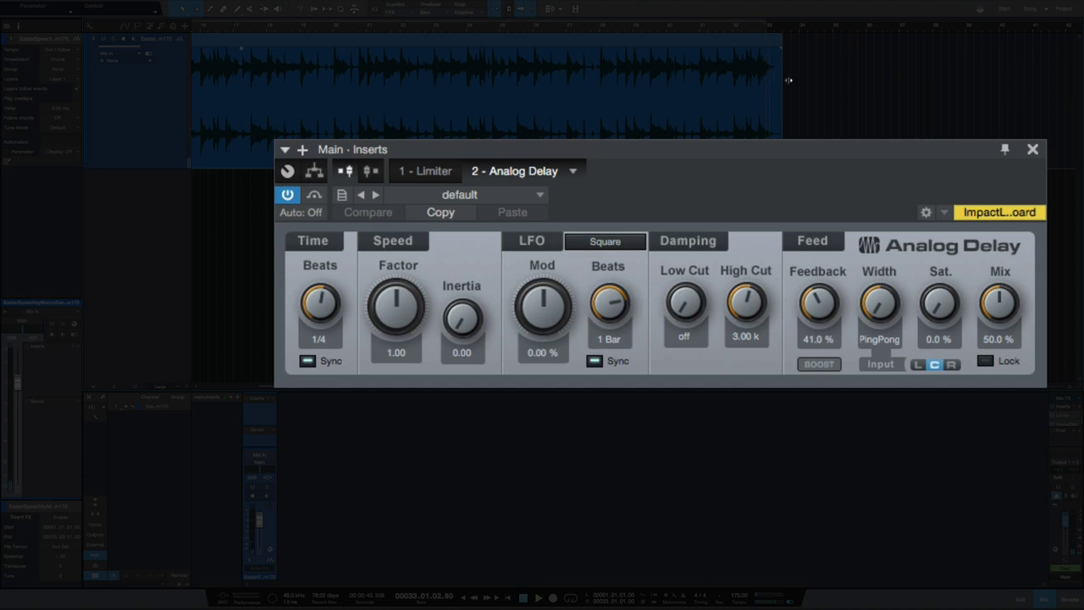
left_click_drag(783, 111, 763, 111)
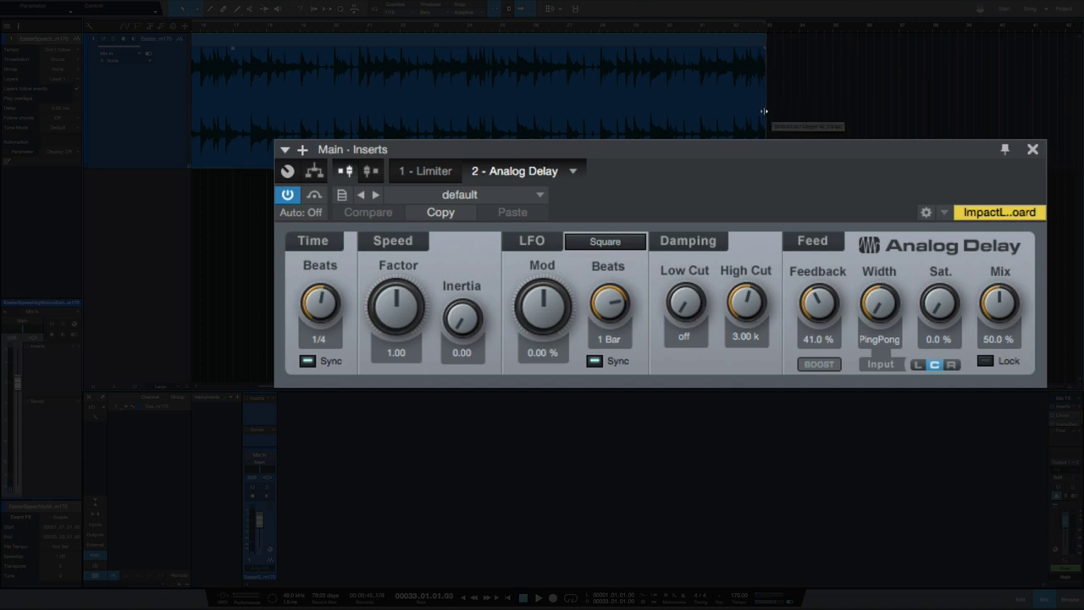
left_click_drag(890, 144, 913, 142)
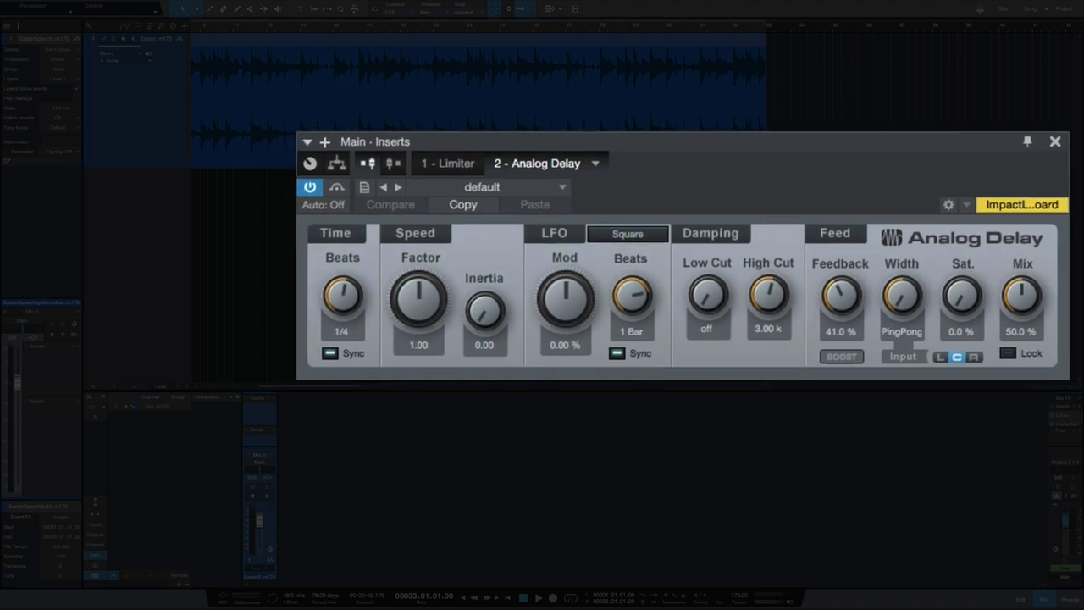
left_click_drag(869, 138, 871, 163)
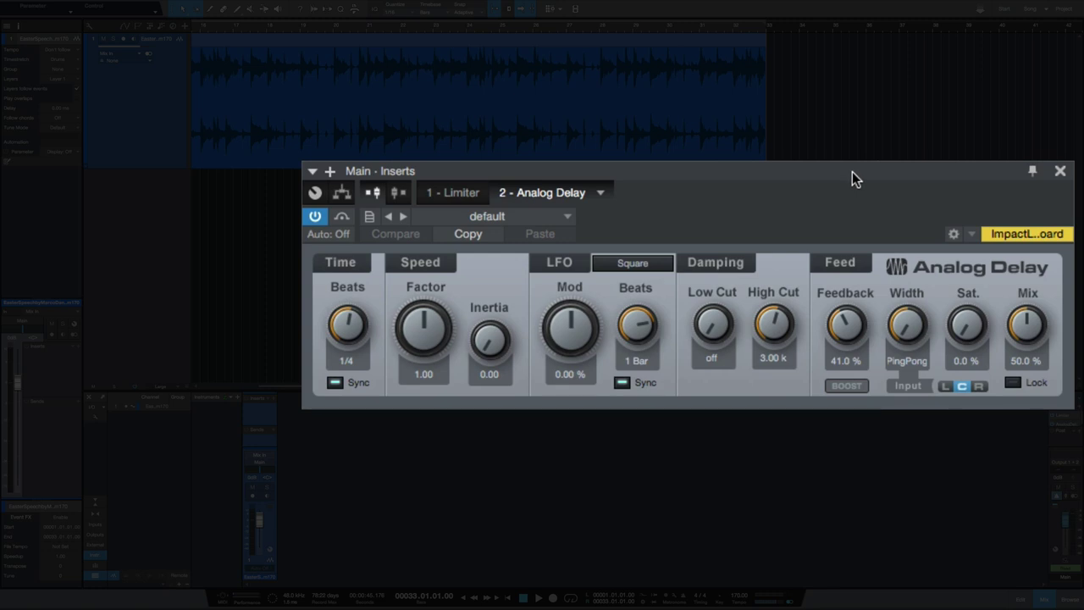
left_click(342, 216)
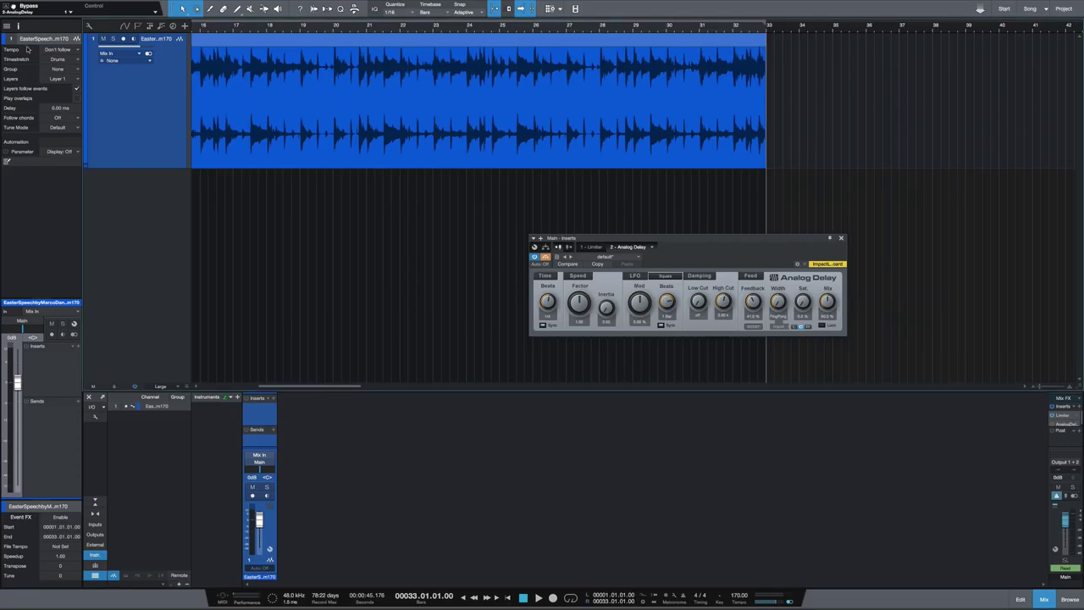
Create an Analog Delay Bypass automation lane, drop it to 0 near bar 32, and shorten the lane.
left_click_drag(45, 167, 118, 181)
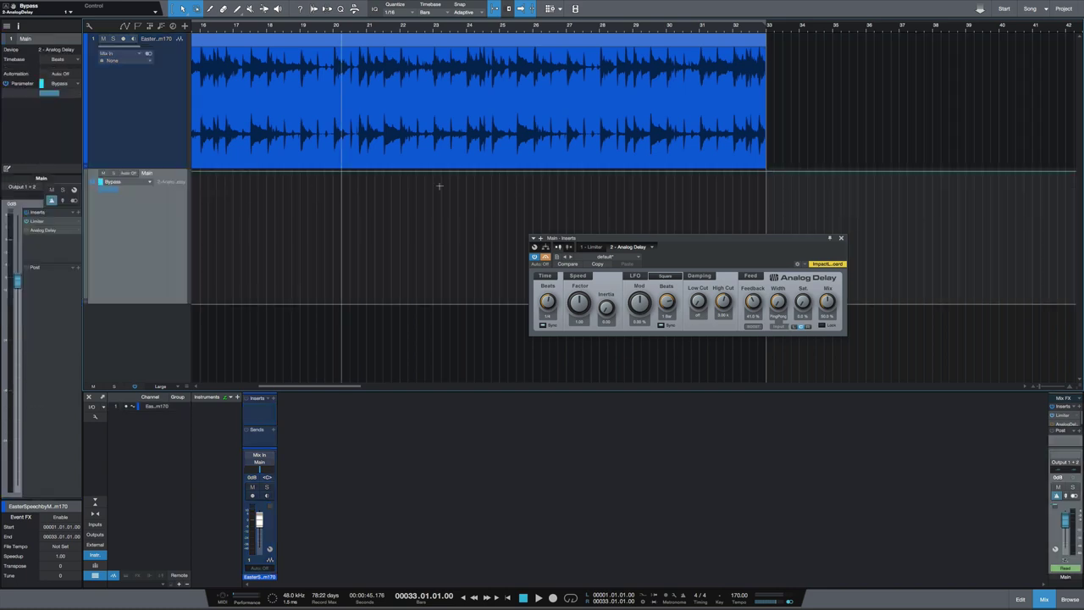
left_click_drag(783, 237, 674, 292)
left_click(766, 171)
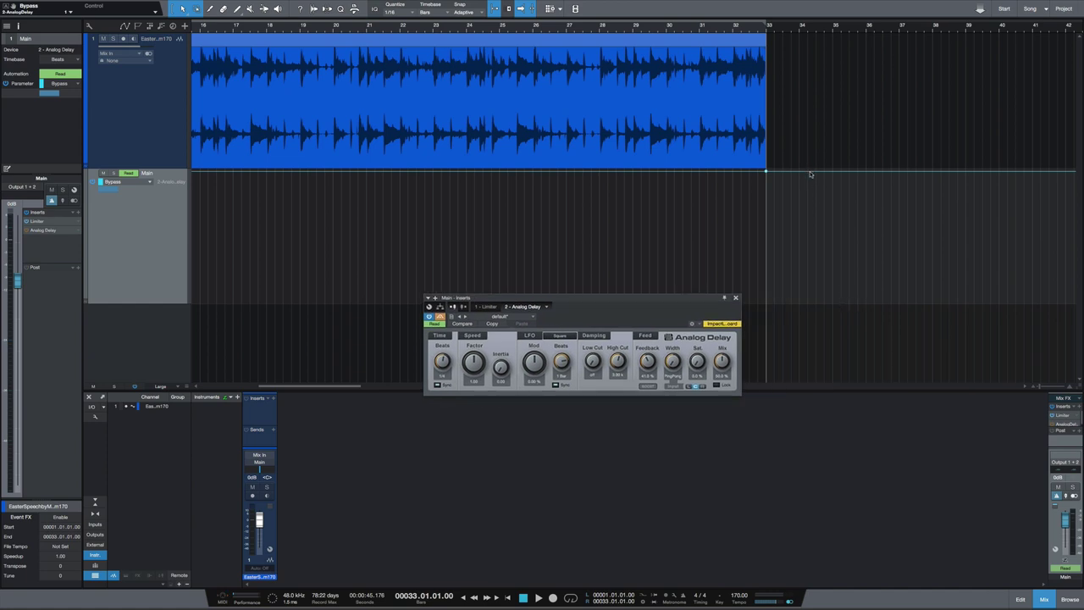
left_click_drag(808, 174, 766, 264)
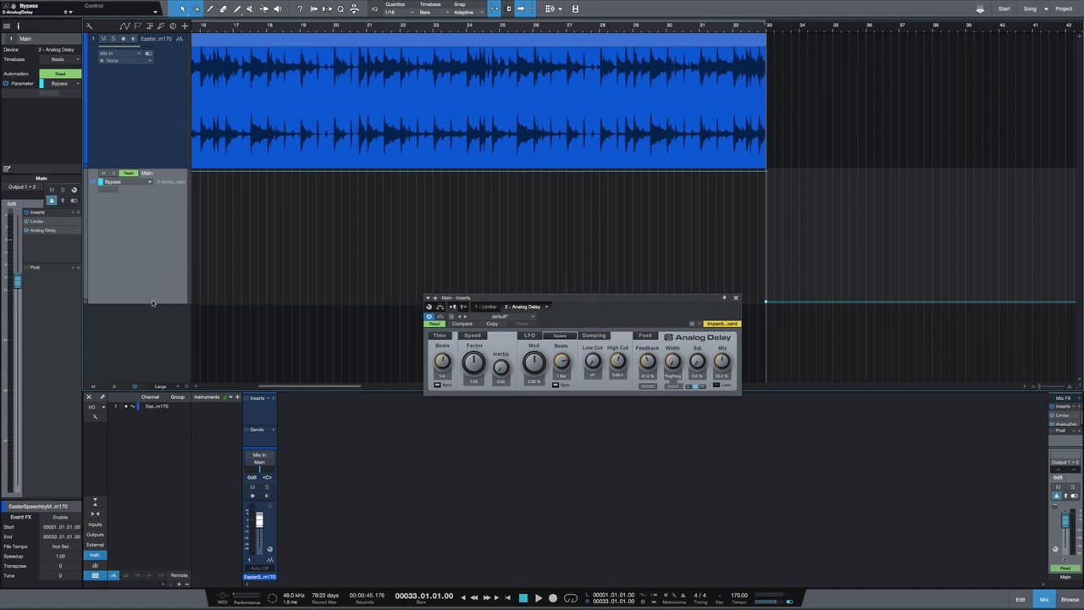
left_click_drag(152, 303, 163, 193)
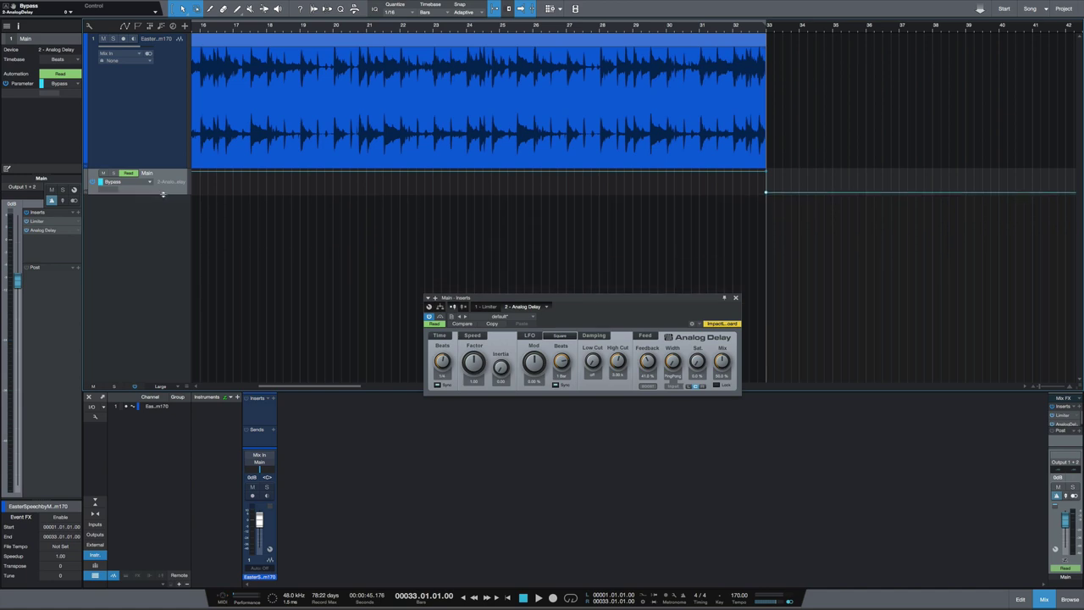
left_click_drag(575, 298, 604, 257)
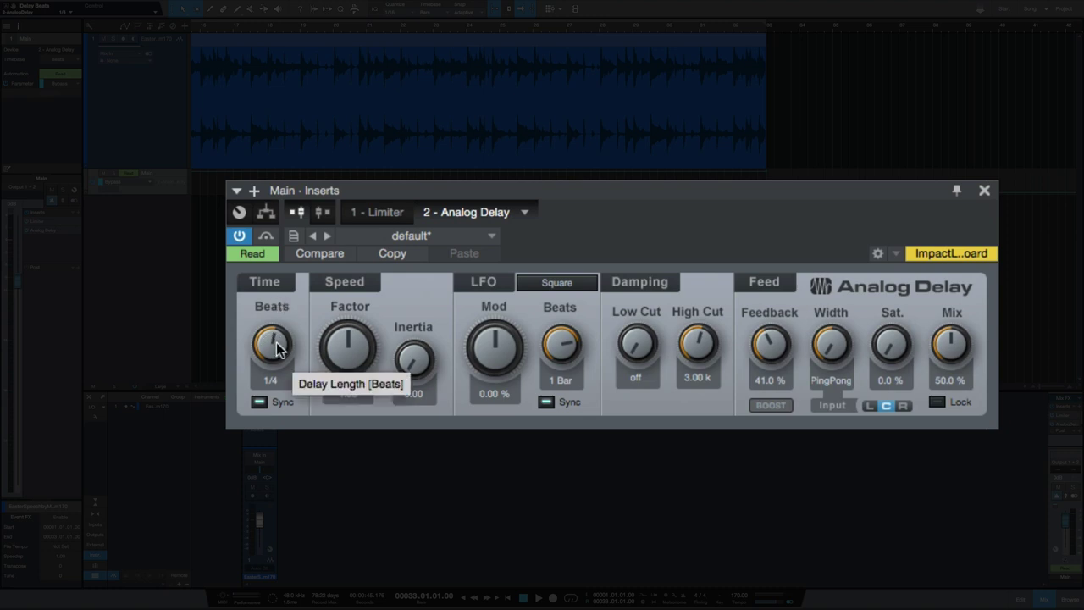
mouse_move(273, 347)
left_mouse_down()
mouse_move(278, 300)
mouse_move(256, 344)
left_mouse_up()
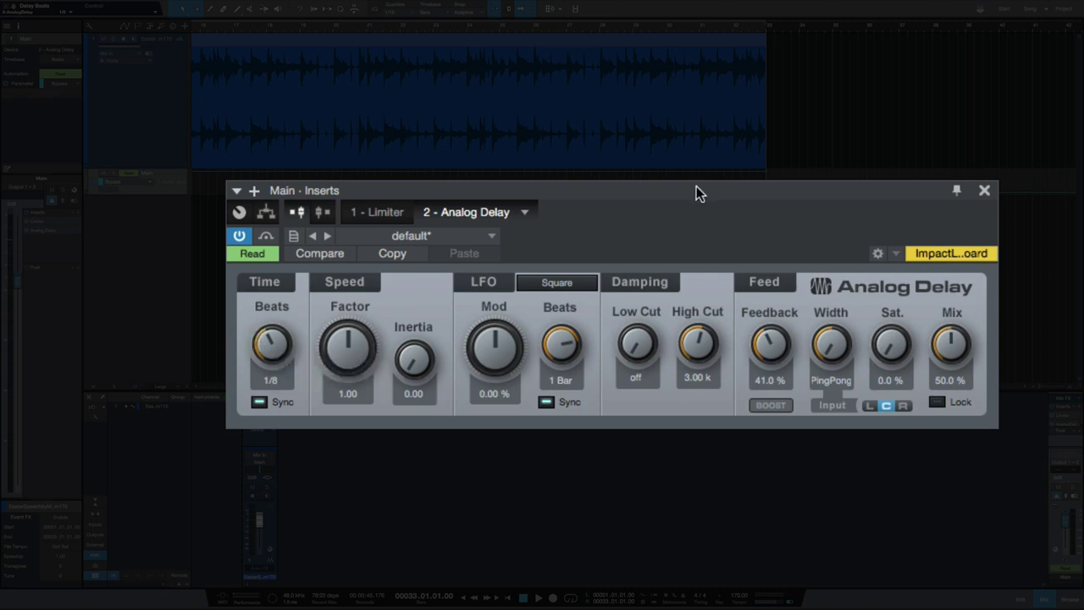
left_click_drag(696, 193, 711, 200)
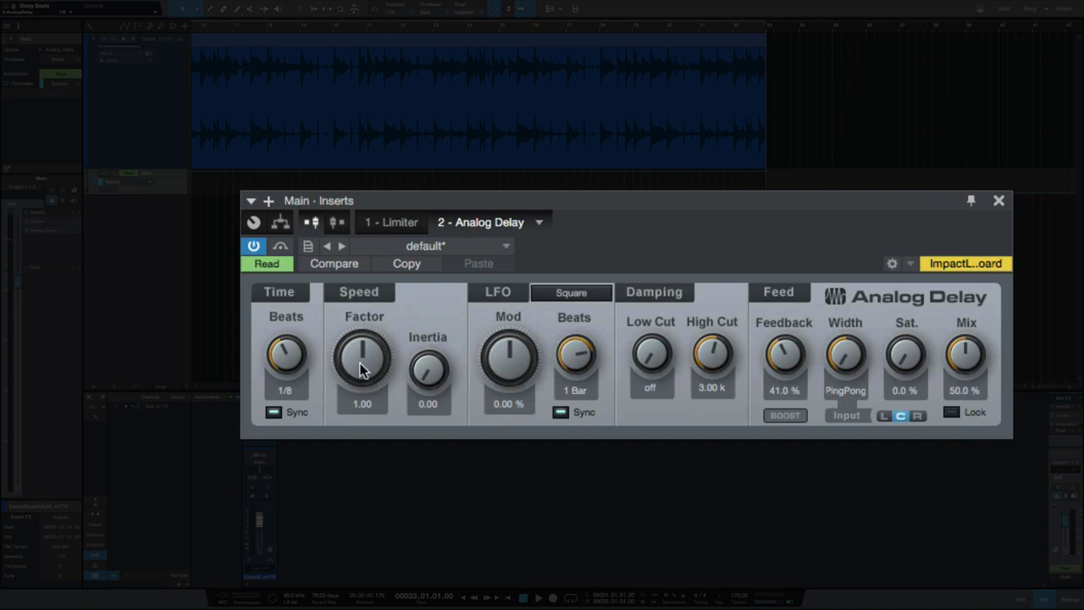
scroll(363, 363, "down", 1)
scroll(355, 365, "up", 1)
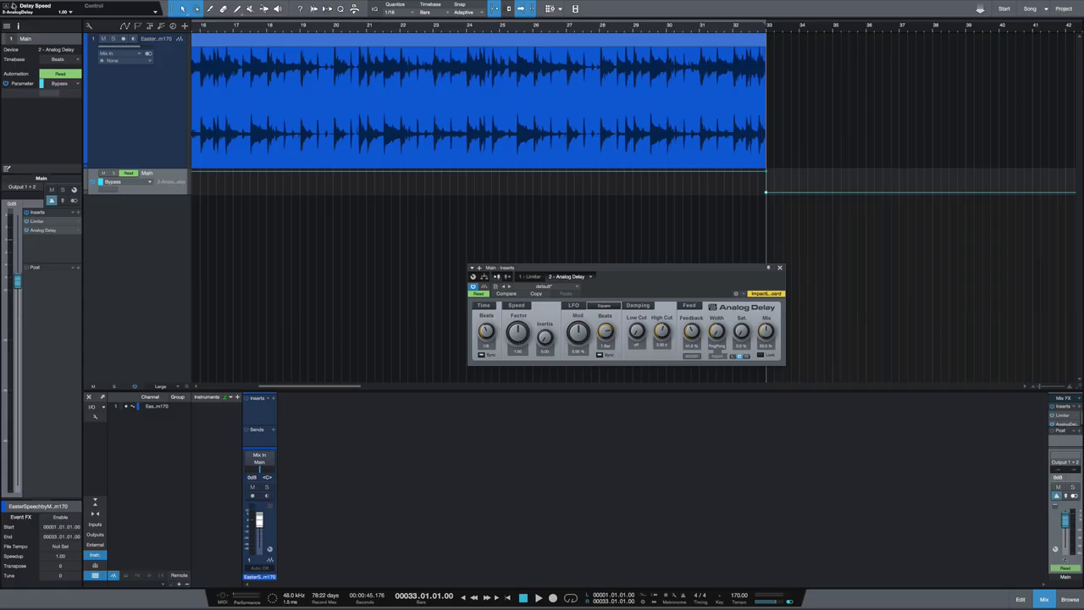
Add a Delay Speed lane ramping from 1.00 to 0.50 at bar 36, with Beats set to 1/4.
left_click_drag(12, 6, 174, 213)
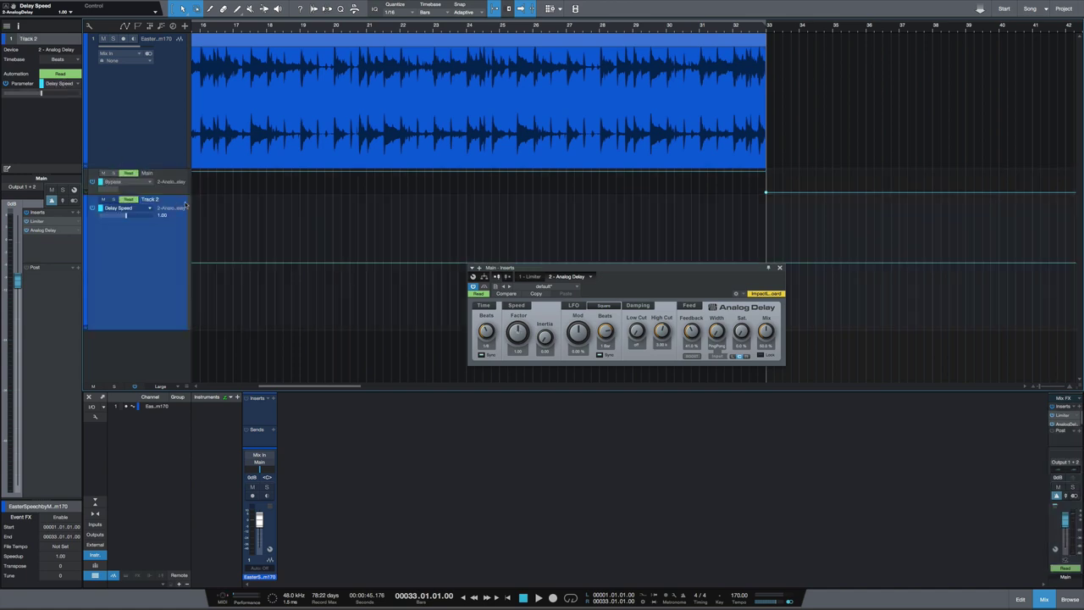
left_click_drag(652, 267, 564, 277)
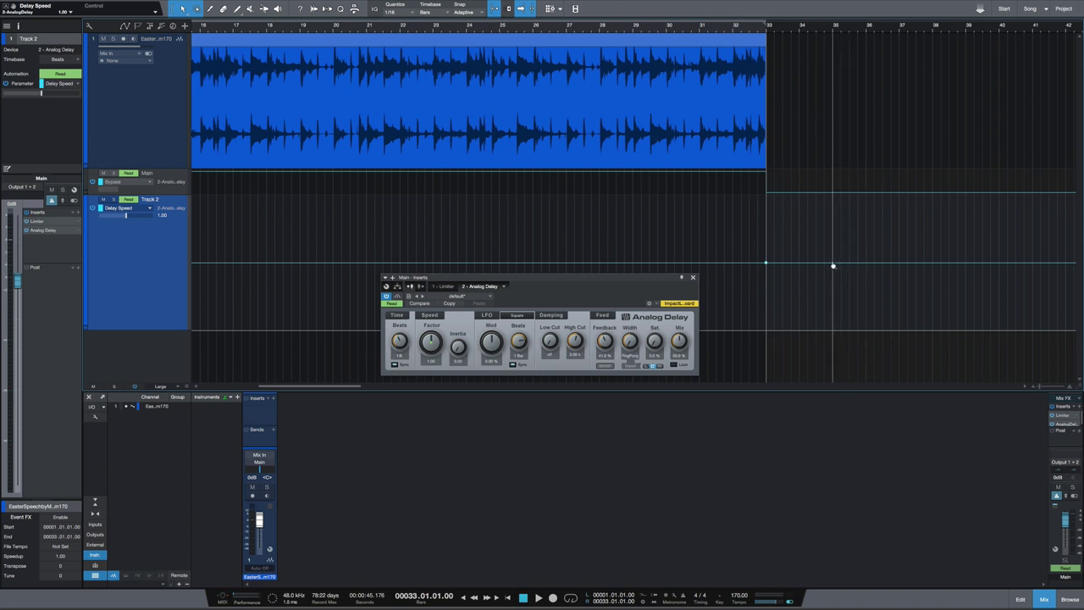
left_click_drag(864, 264, 866, 339)
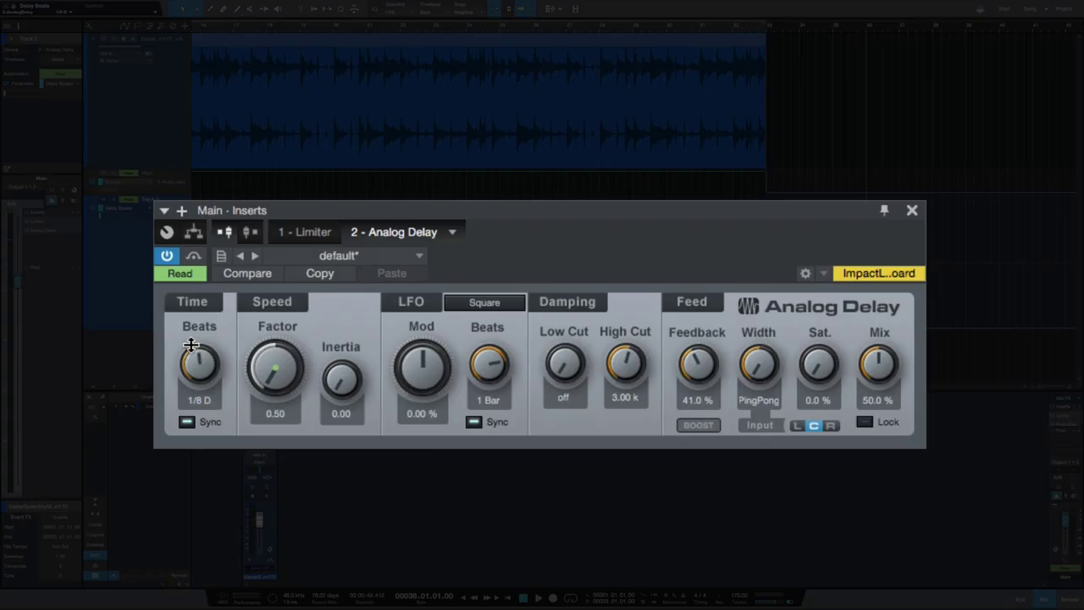
left_click_drag(192, 345, 192, 337)
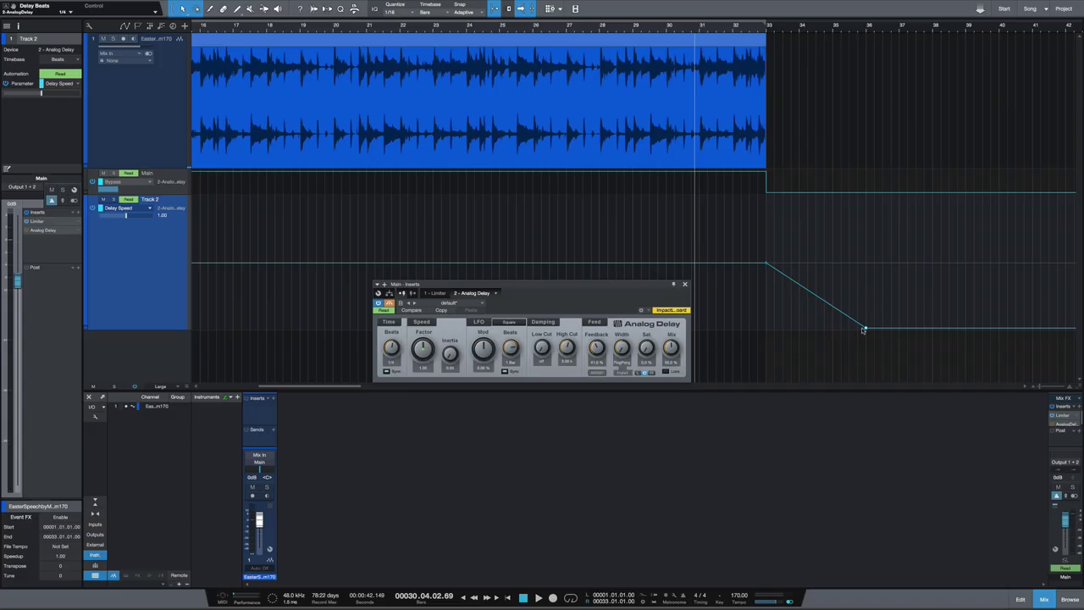
Pull the Delay Speed ramp's end back to bar 35 and audition the slowdown from bar 30.
left_click_drag(864, 329, 831, 326)
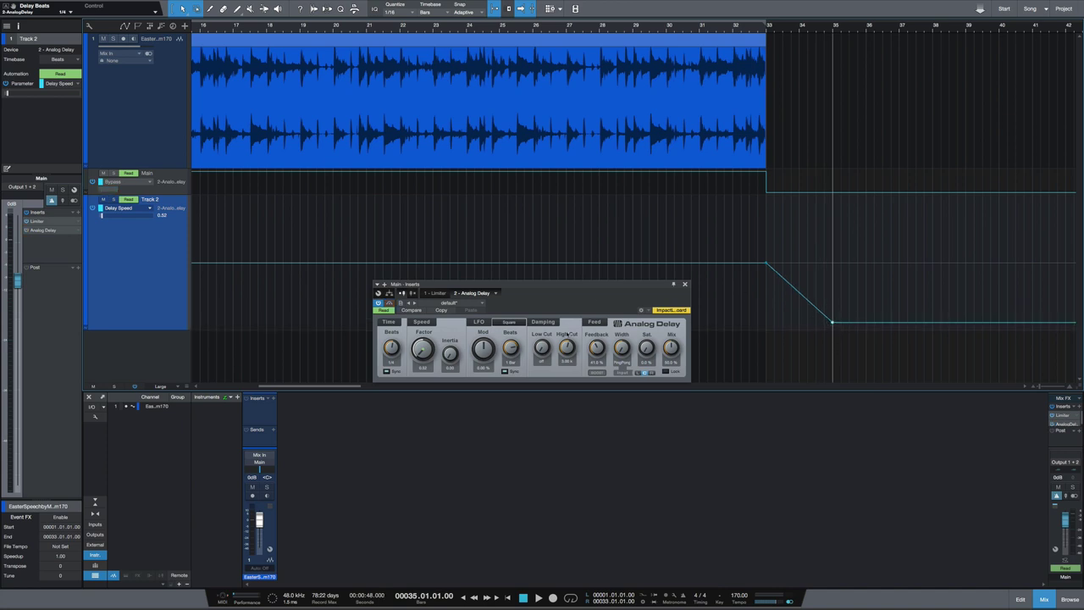
left_click_drag(534, 288, 496, 264)
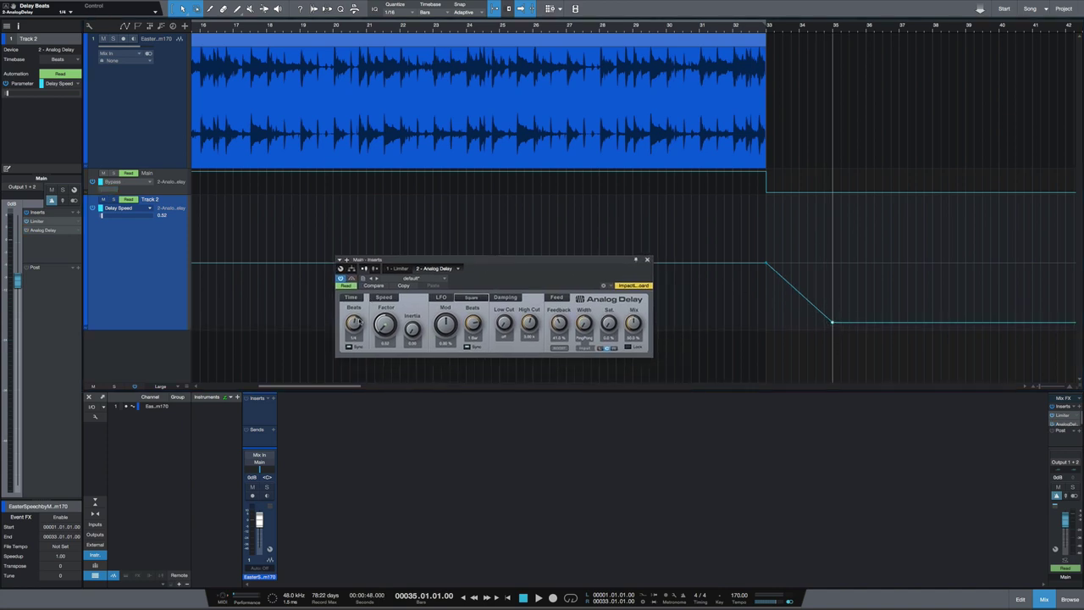
left_click(675, 190)
key("space")
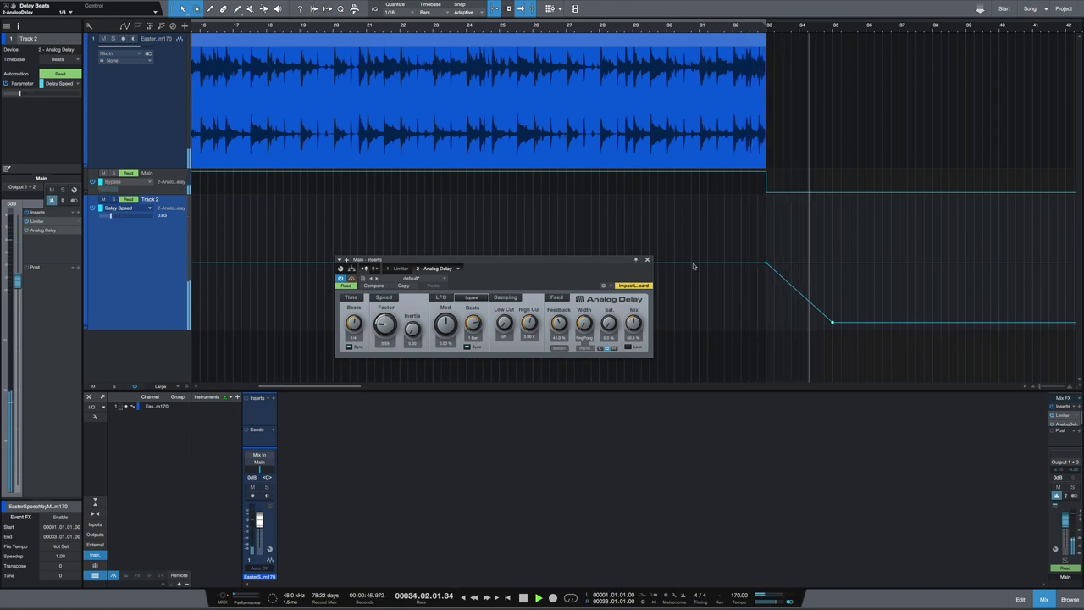
key("space")
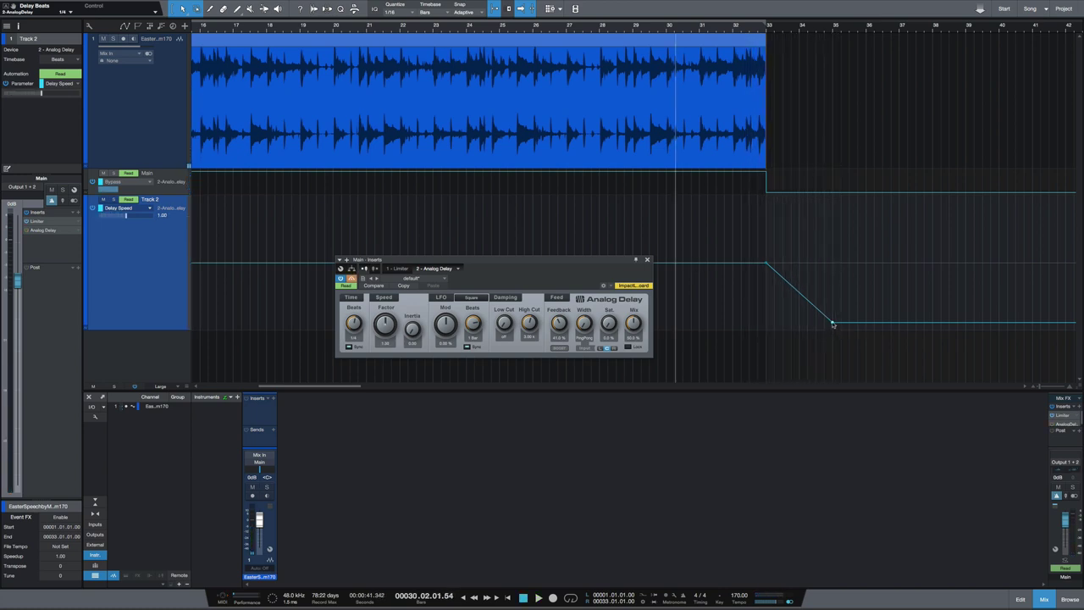
Shorten the ramp to end at bar 34 and audition it from bar 32.
left_click_drag(833, 324, 801, 326)
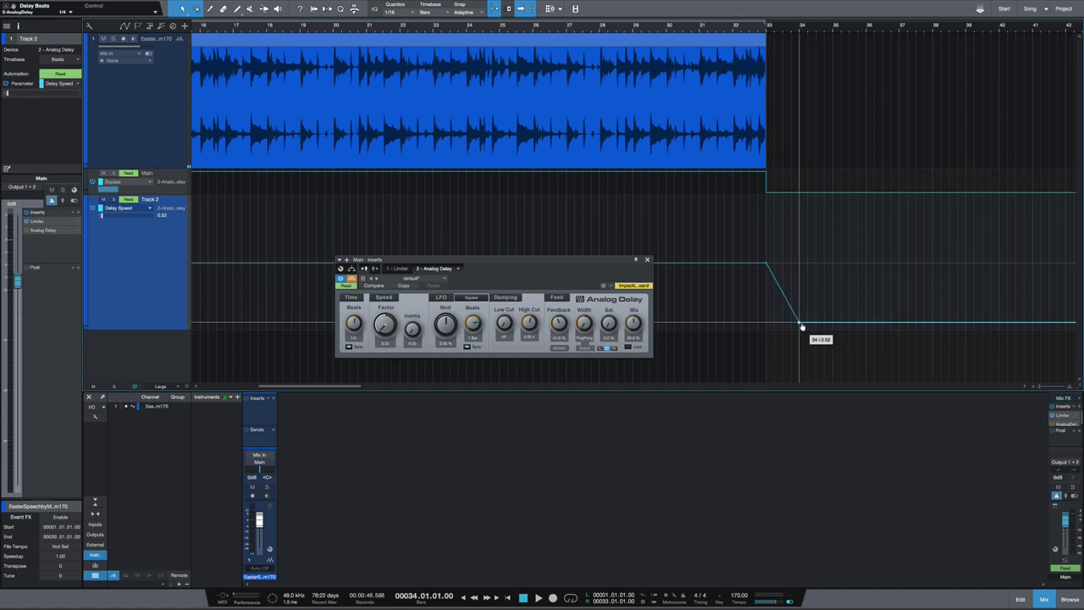
left_click(732, 269)
key("space")
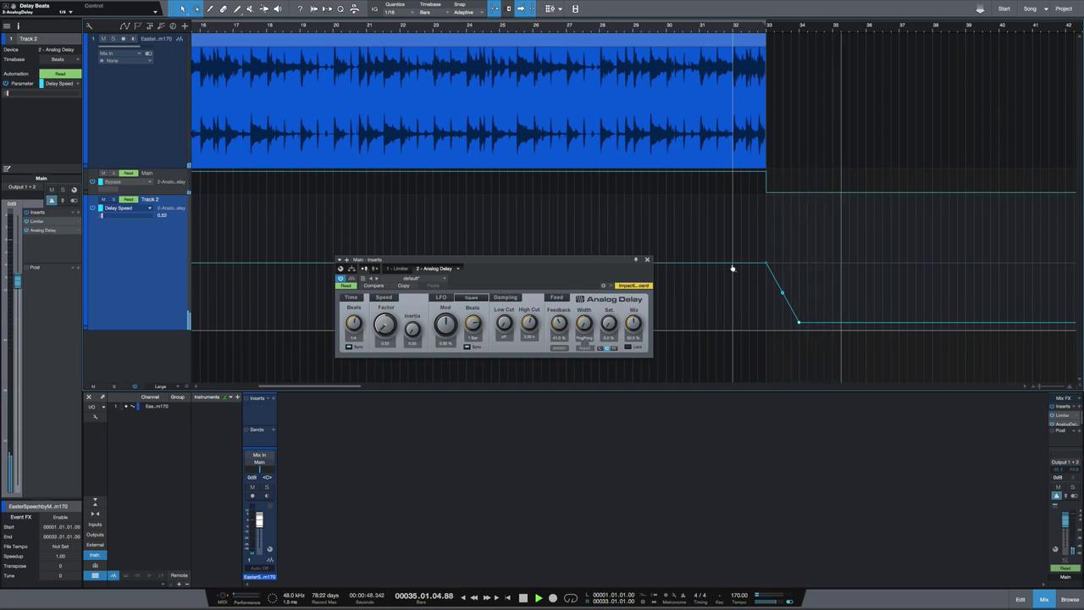
key("space")
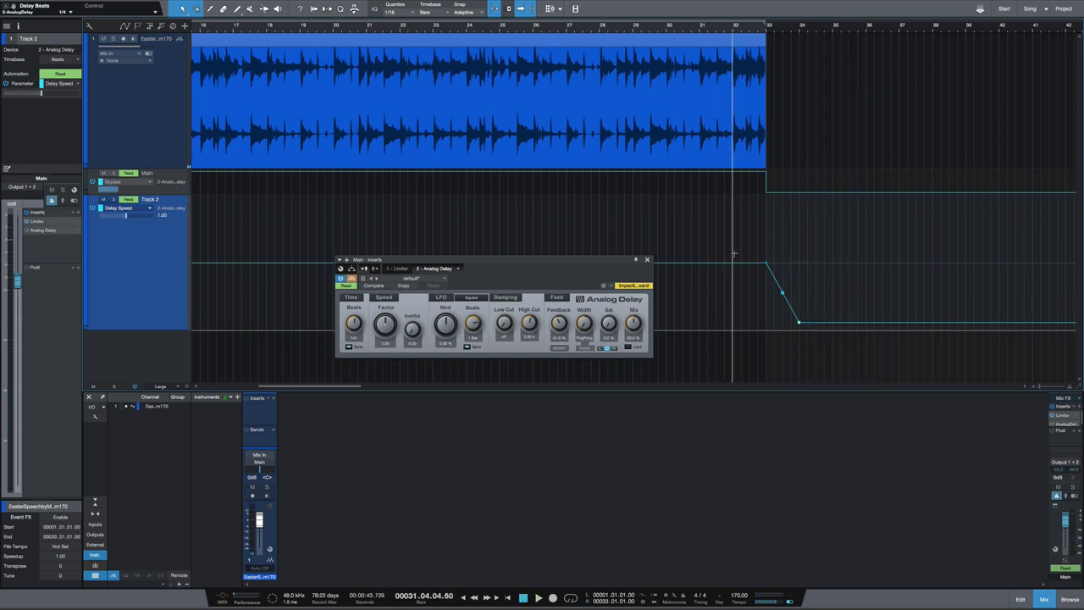
Lower the Analog Delay feedback and audition from around bar 31.
left_click_drag(558, 323, 556, 329)
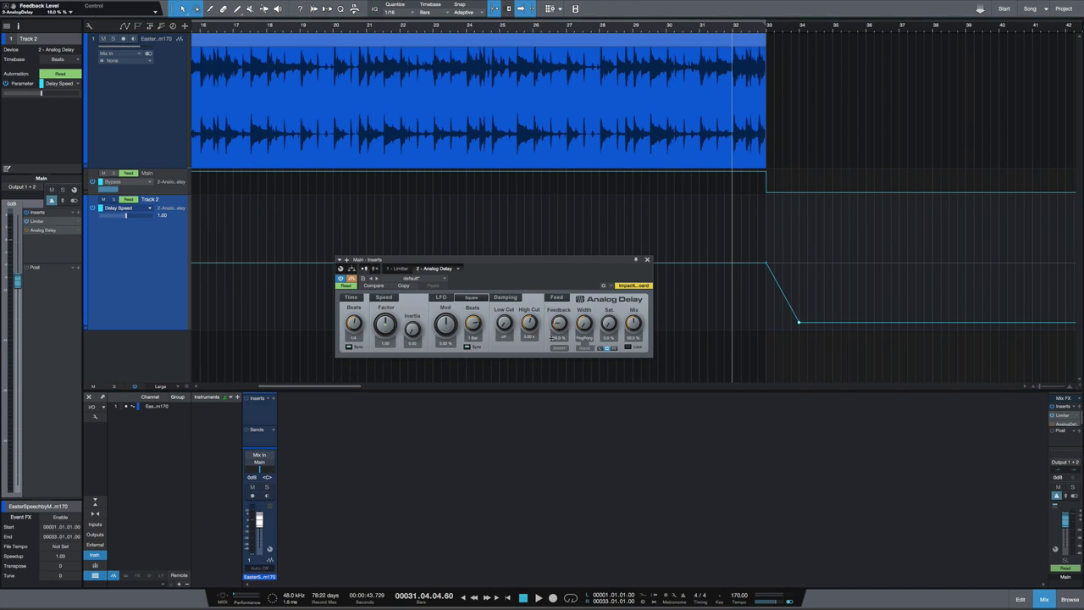
left_click(705, 272)
key("space")
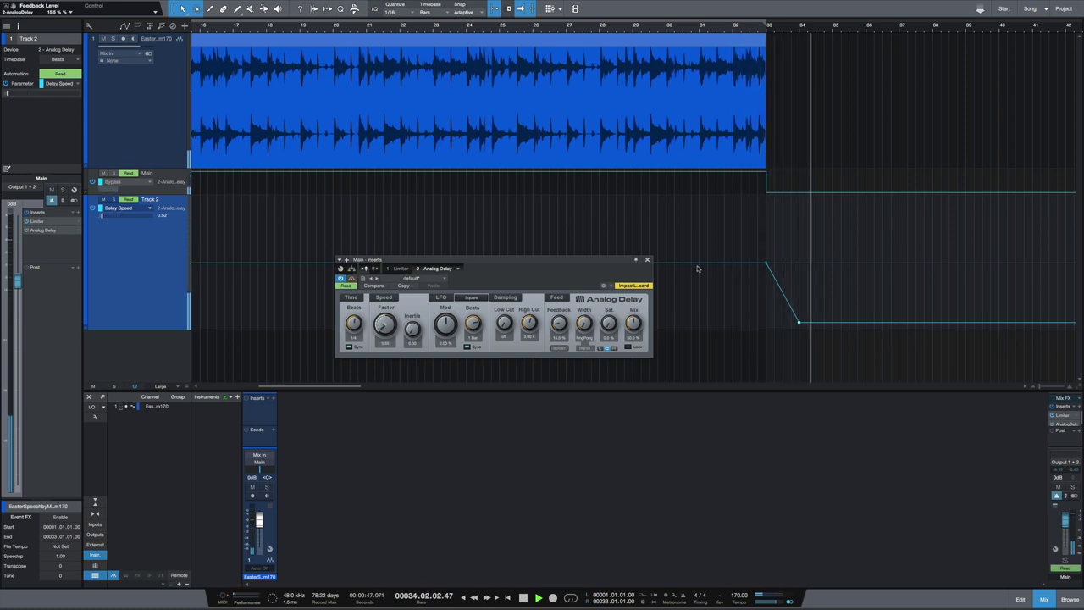
key("space")
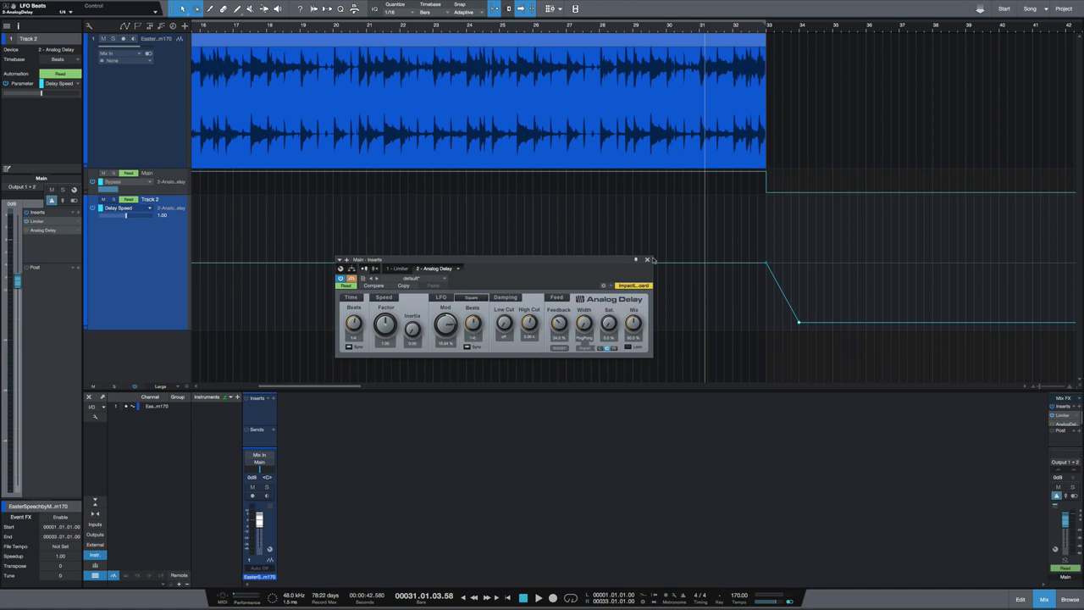
Move the ramp's low point out to bar 35 and audition the longer ramp from bar 30.
left_click_drag(798, 324, 832, 324)
left_click(696, 275)
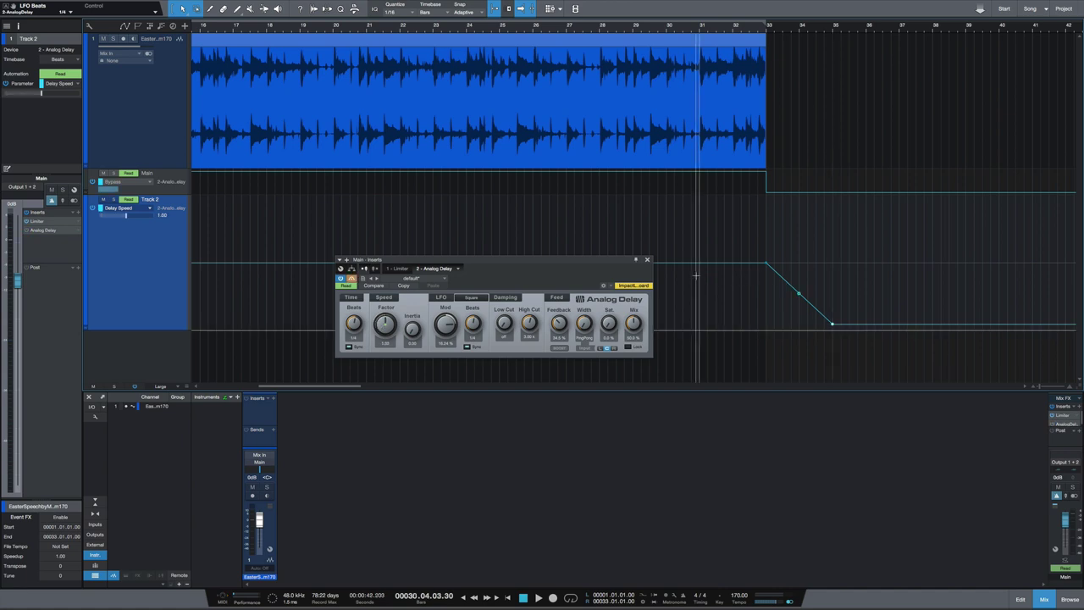
key("space")
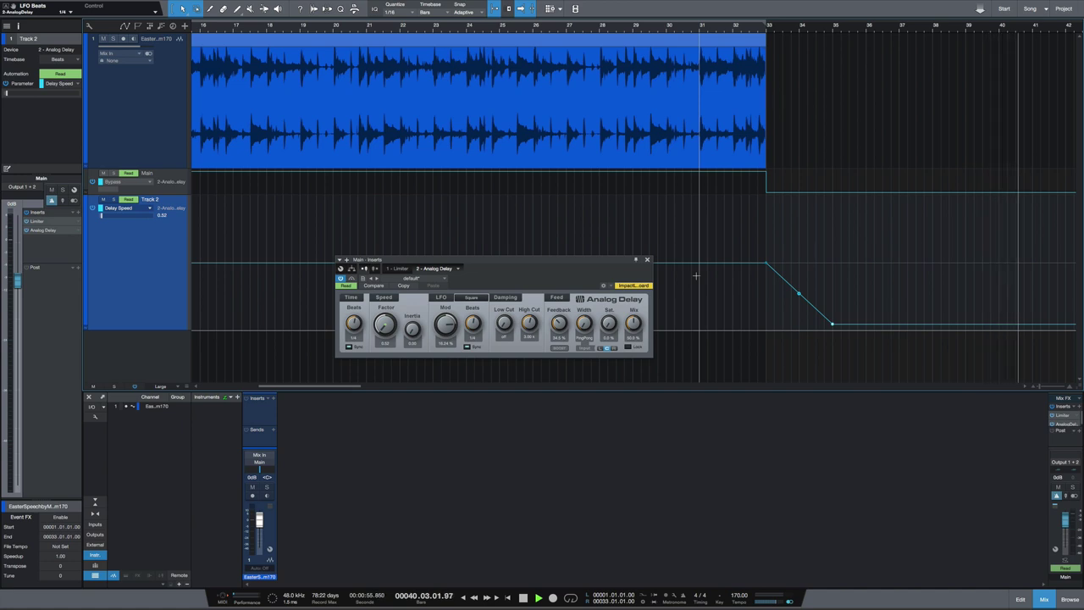
key("space")
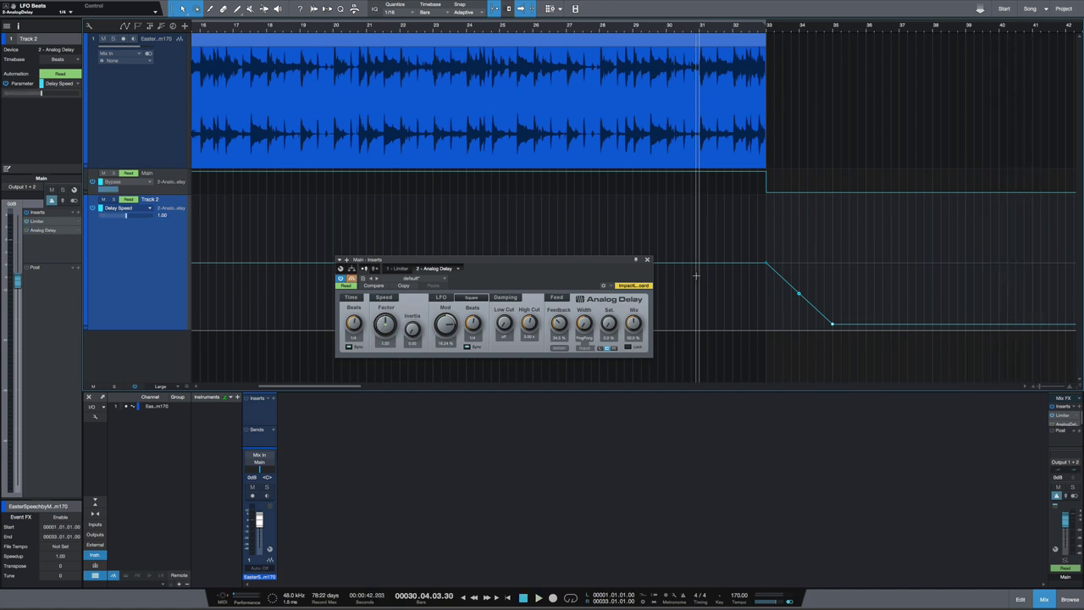